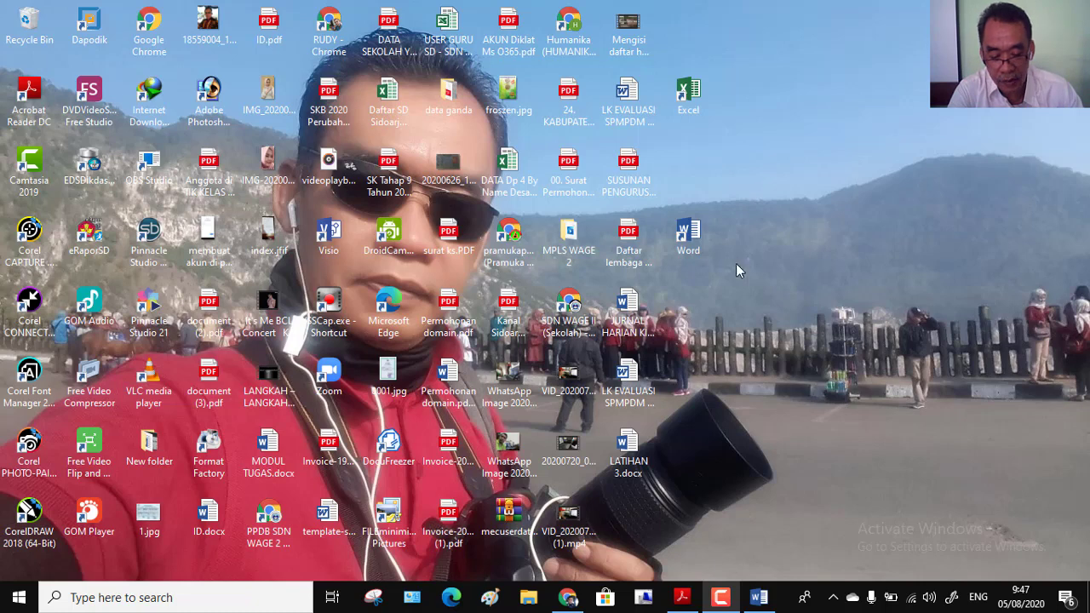
Open Word, create a blank document and maximize its window
double_click(692, 239)
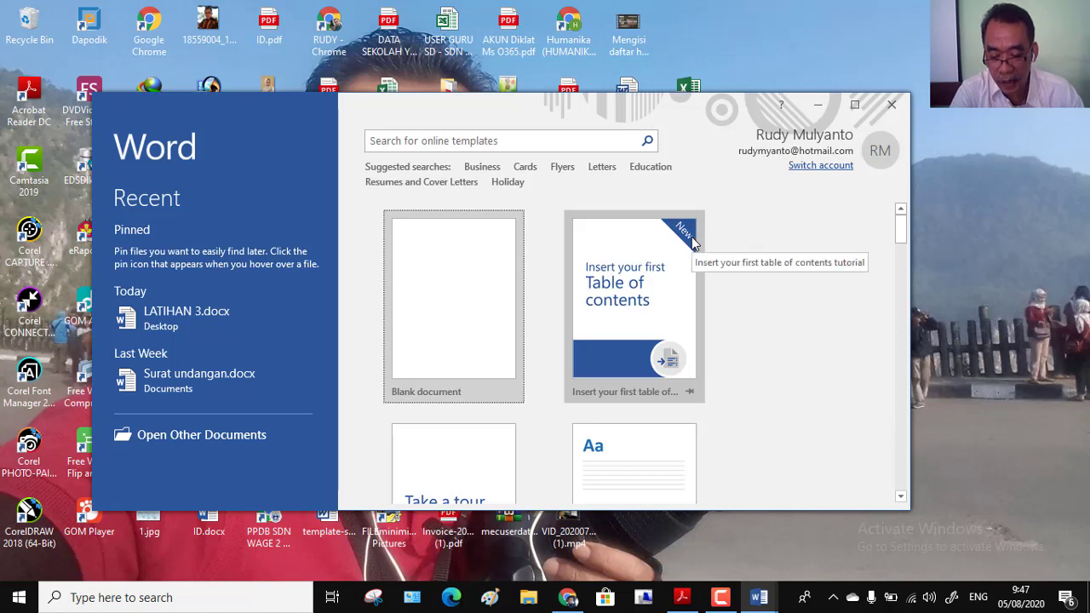
left_click(469, 319)
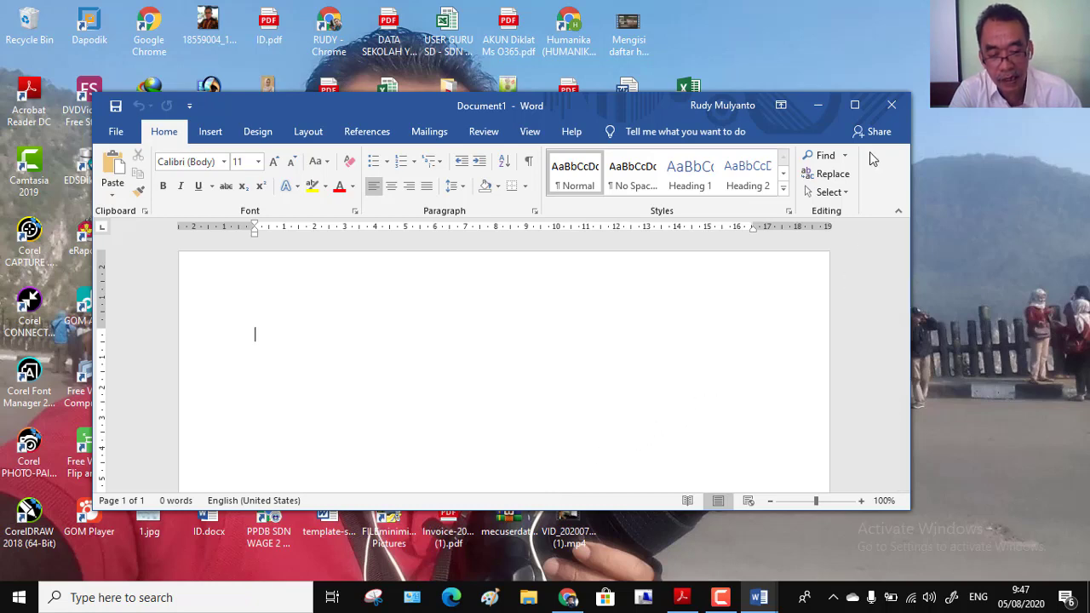
left_click(855, 106)
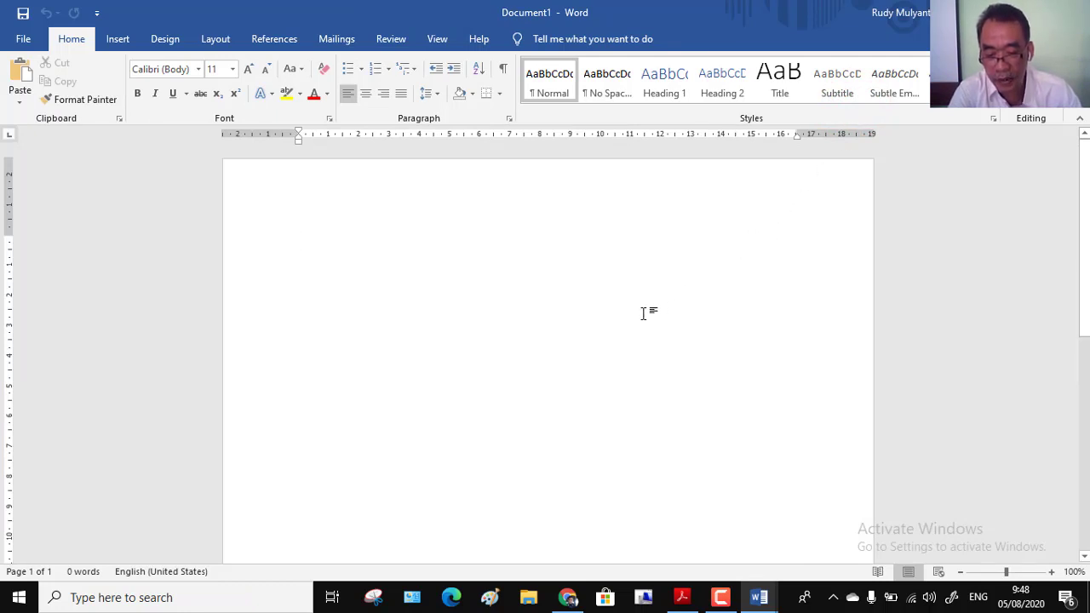
Examine the line spacing choices and the paragraph spacing settings of the blank document without changing them
left_click(437, 94)
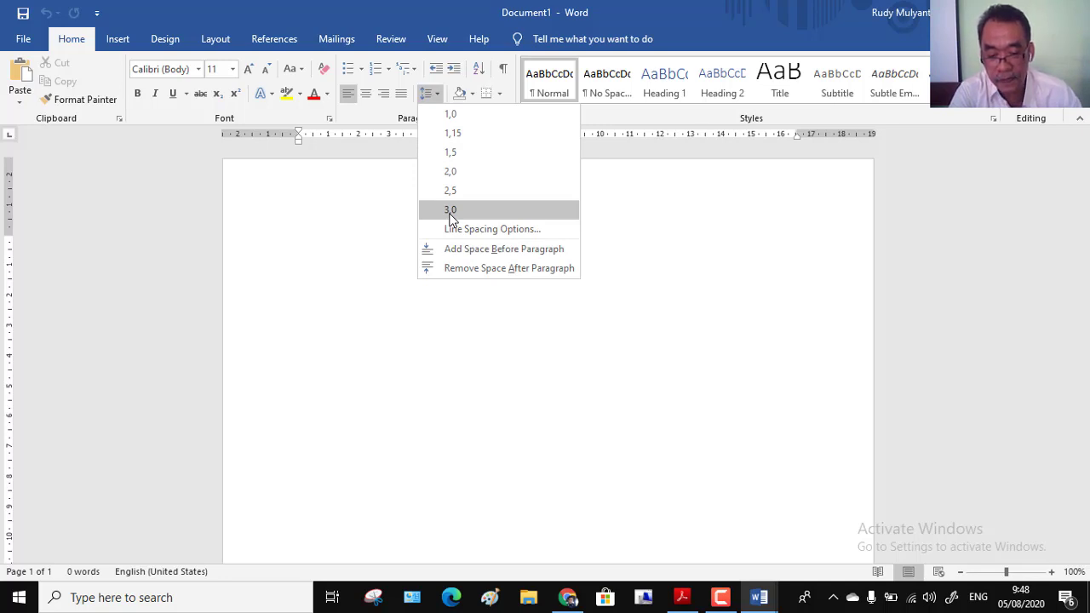
left_click(380, 218)
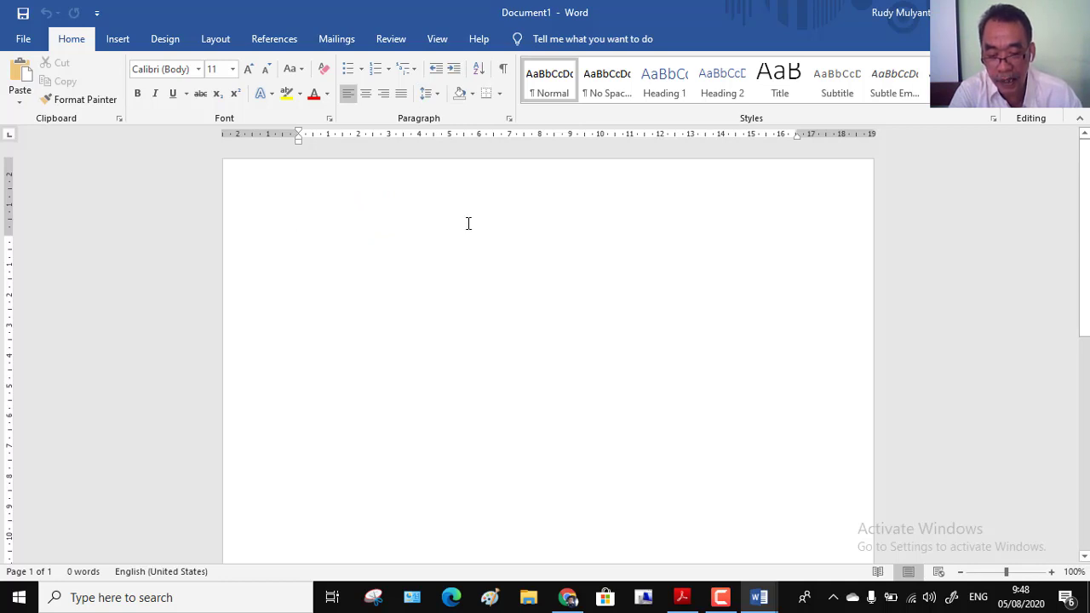
left_click(509, 121)
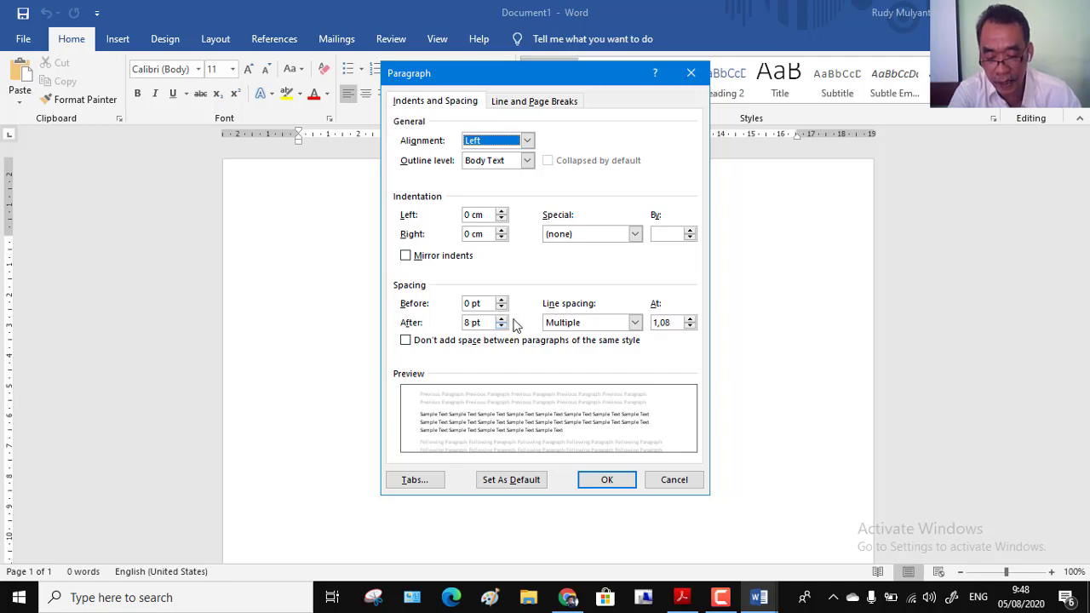
left_click(666, 482)
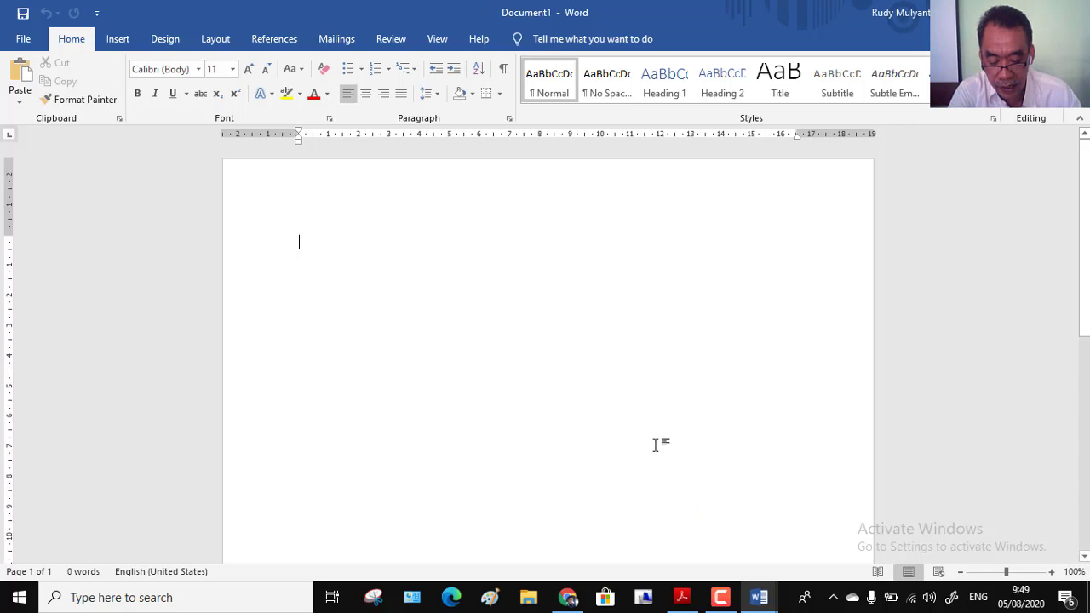
Switch to the open LATIHAN 3.docx document and look through the letter
left_click(760, 606)
left_click(703, 547)
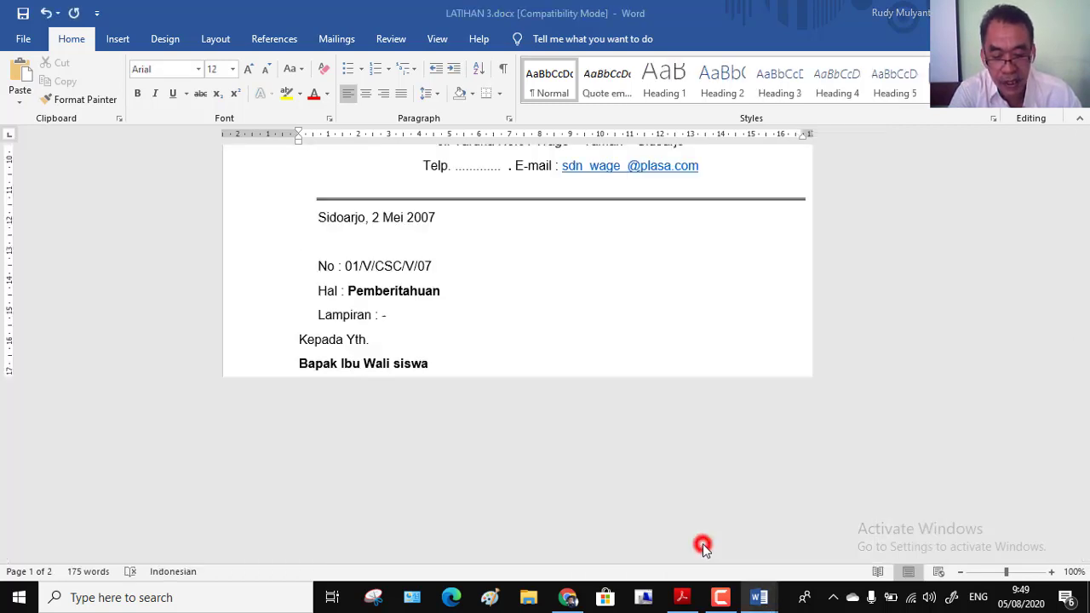
scroll(573, 405, "up", 5)
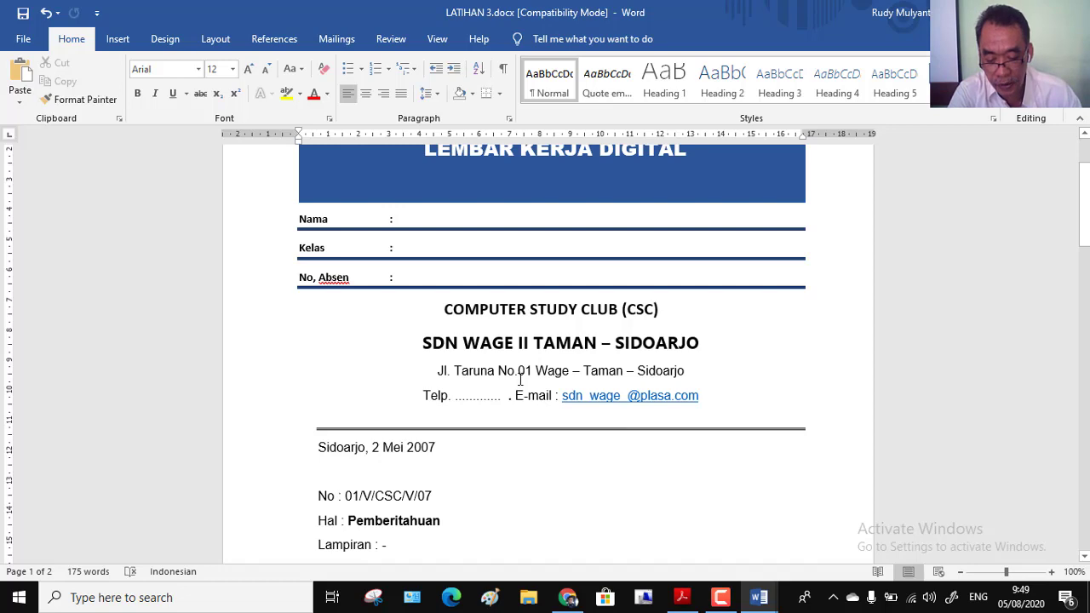
scroll(522, 379, "down", 8)
scroll(521, 380, "down", 12)
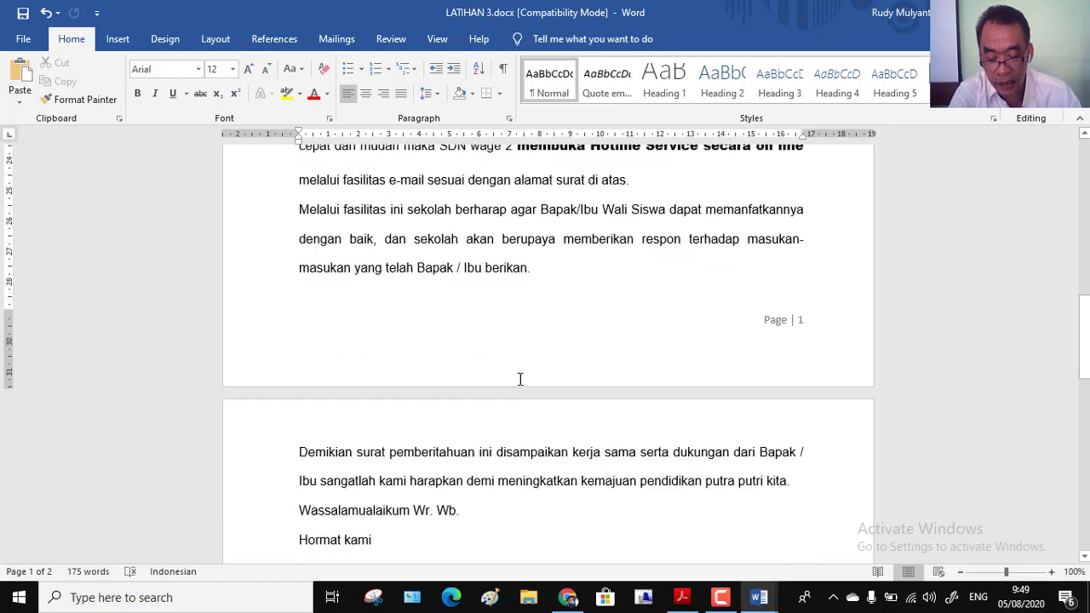
scroll(520, 380, "up", 20)
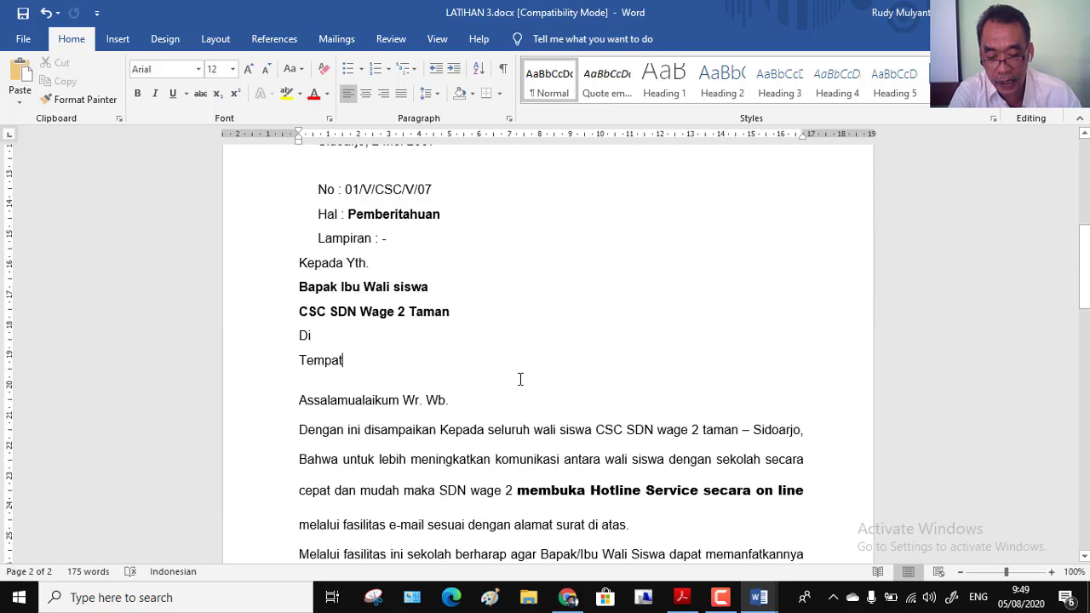
Set the four letterhead lines, from COMPUTER STUDY CLUB (CSC) to the Telp. and E-mail line, to 1,0 line spacing
left_click_drag(440, 347, 637, 433)
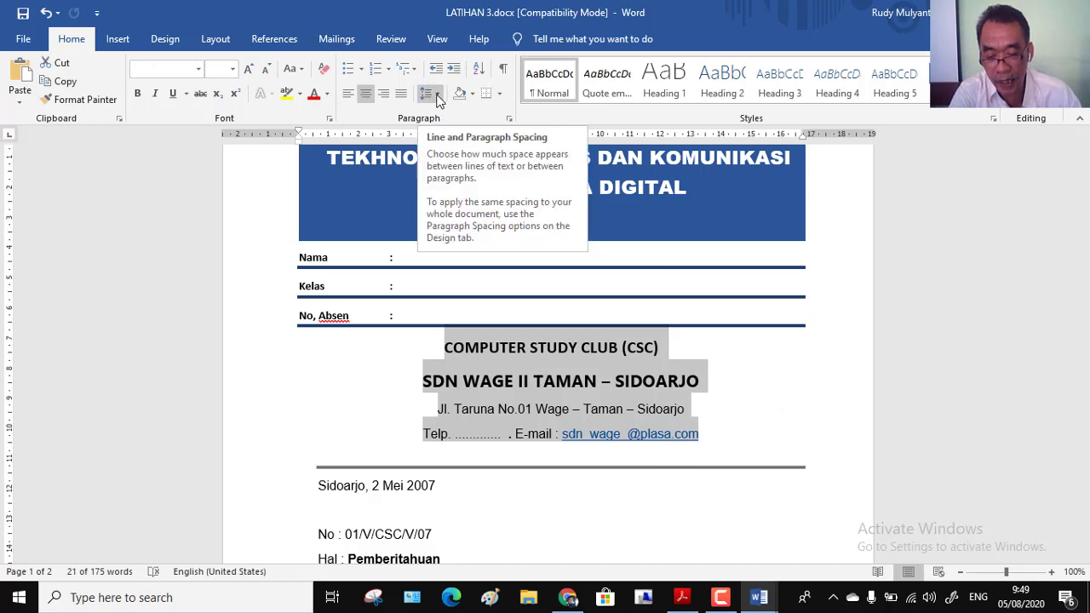
left_click(437, 98)
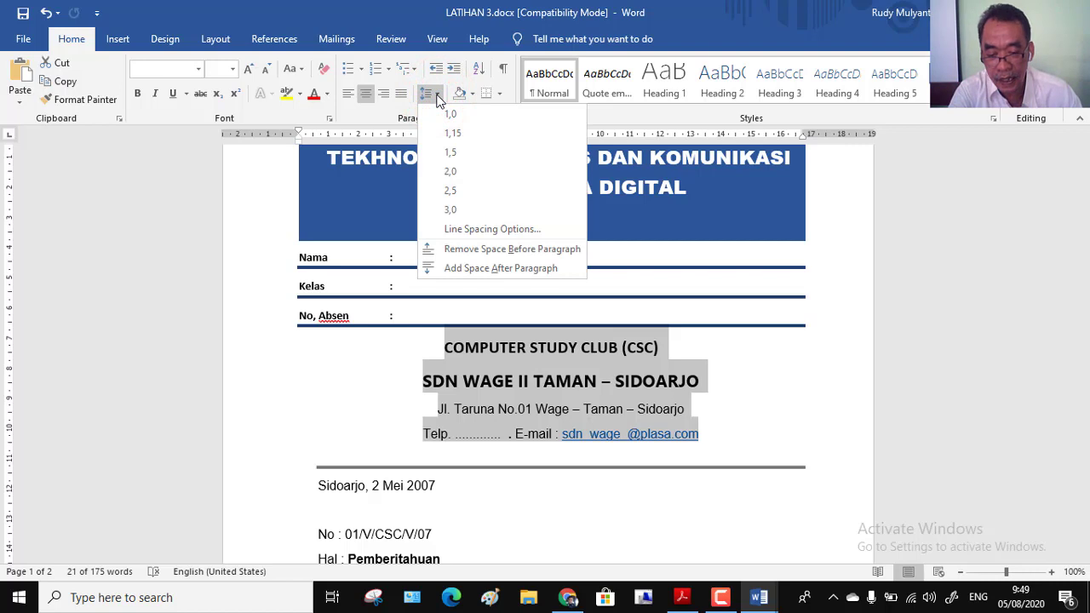
left_click(454, 116)
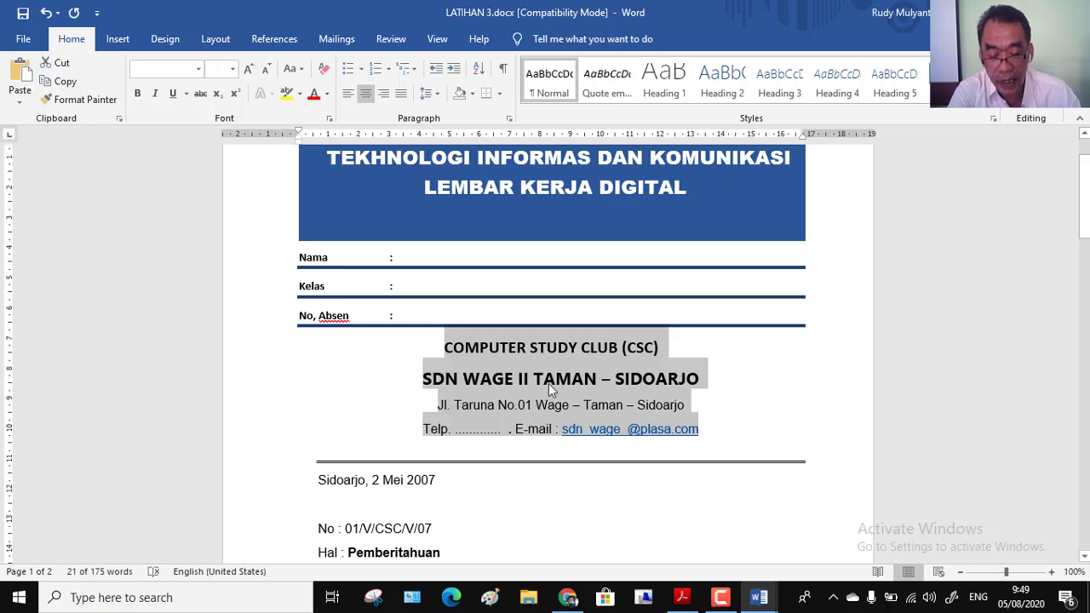
Set the spacing before the four letterhead paragraphs to 0 pt
left_click(510, 120)
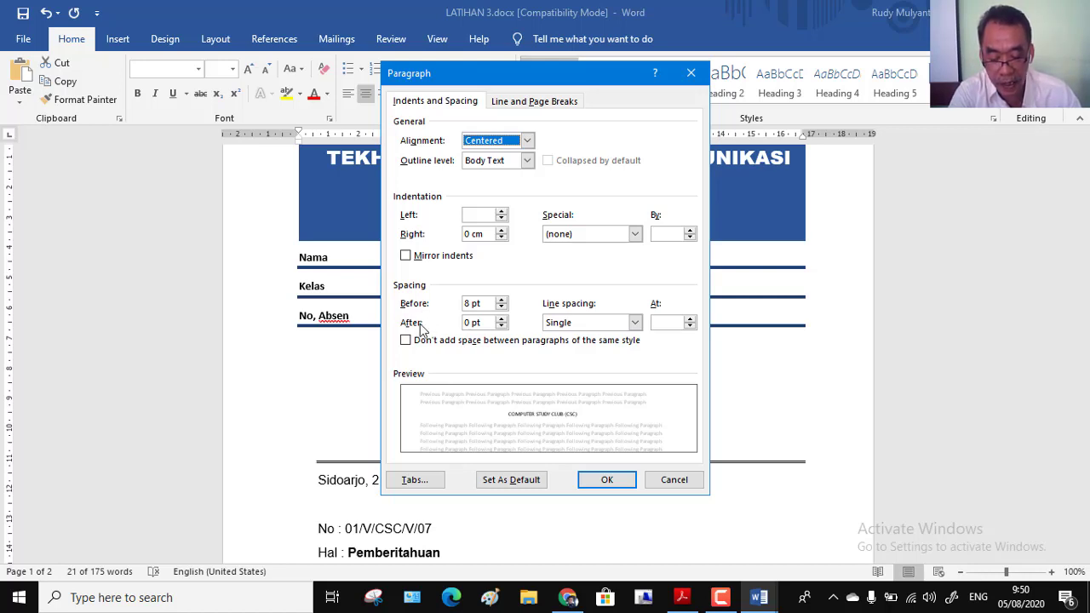
left_click(502, 307)
left_click(502, 307)
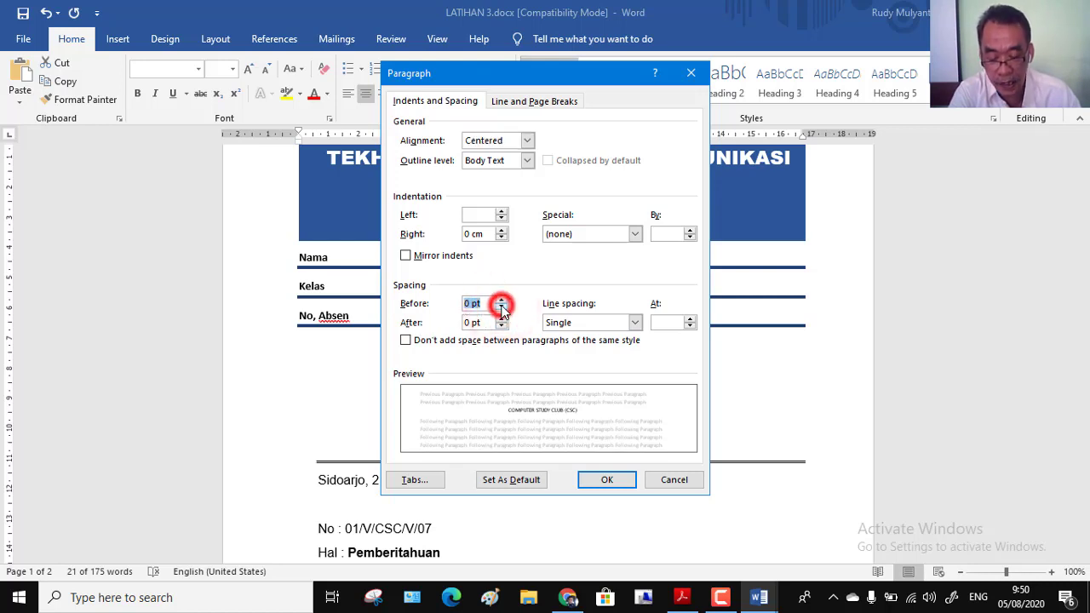
left_click(501, 308)
left_click(603, 481)
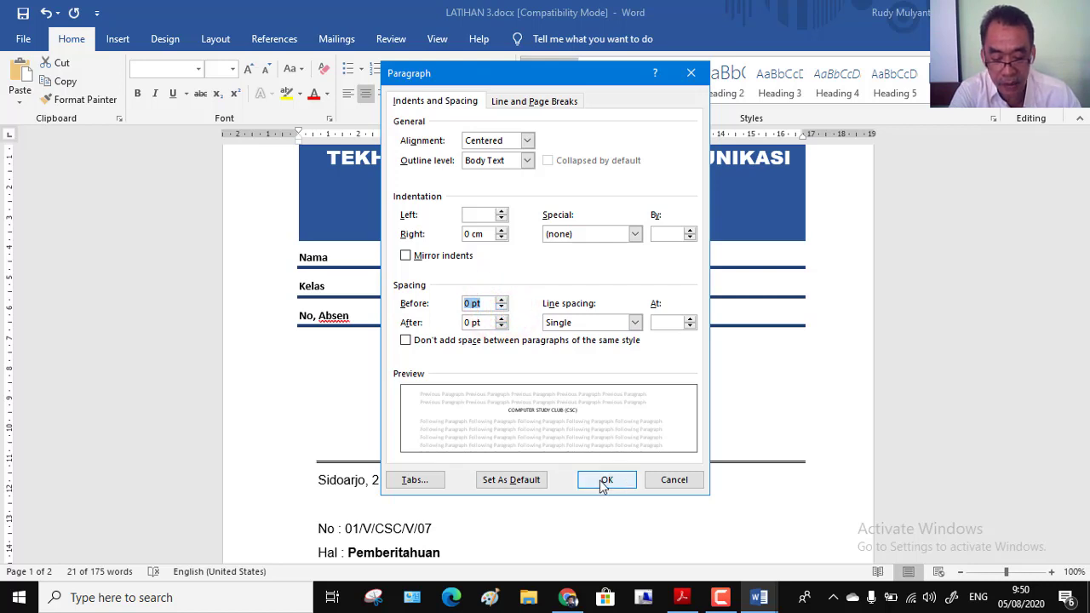
left_click(551, 395)
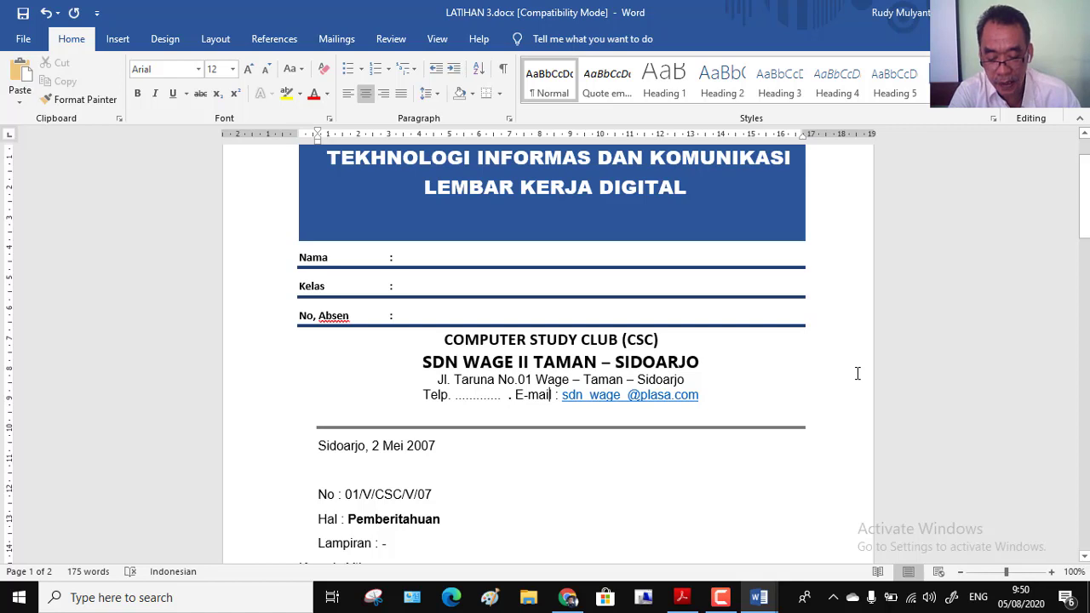
Format the letter from the No line through the signature name with single line spacing, 0 pt before and 6 pt after
scroll(858, 373, "down", 8)
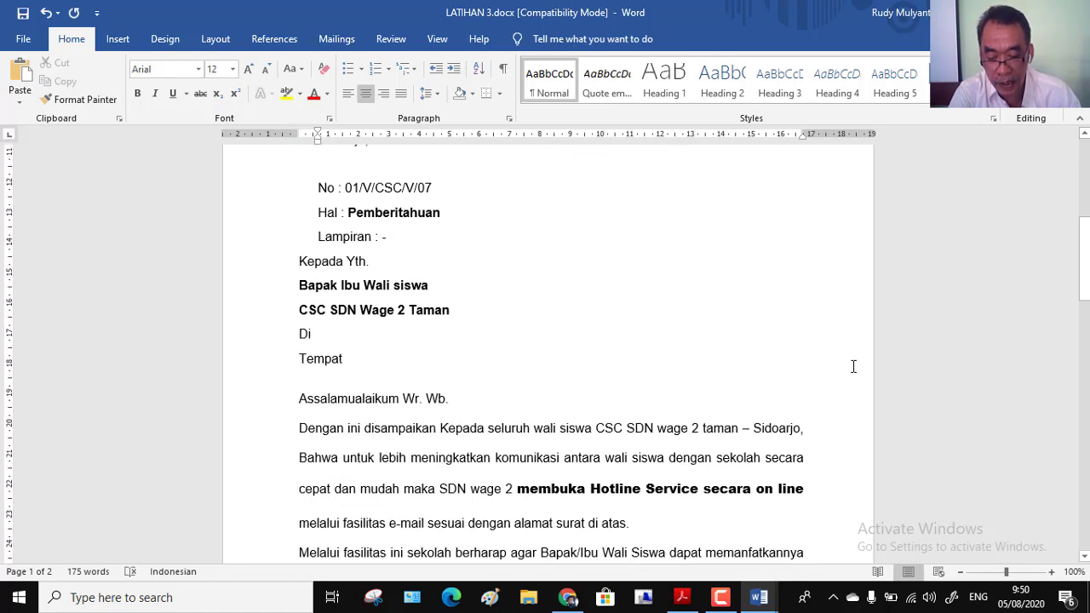
scroll(853, 366, "down", 4)
scroll(794, 321, "down", 2)
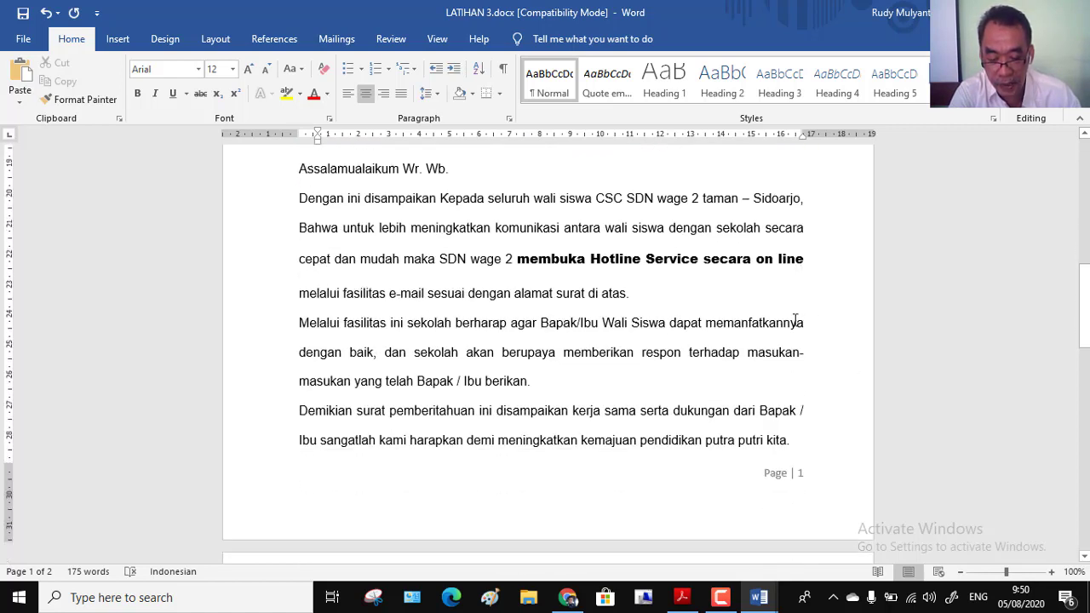
scroll(795, 322, "down", 10)
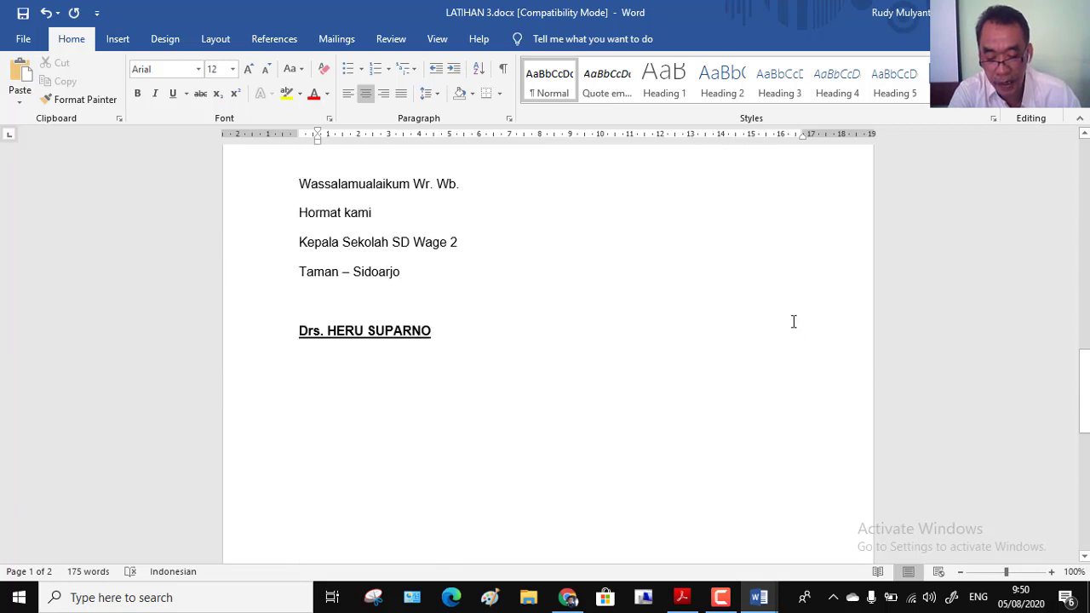
scroll(792, 320, "up", 18)
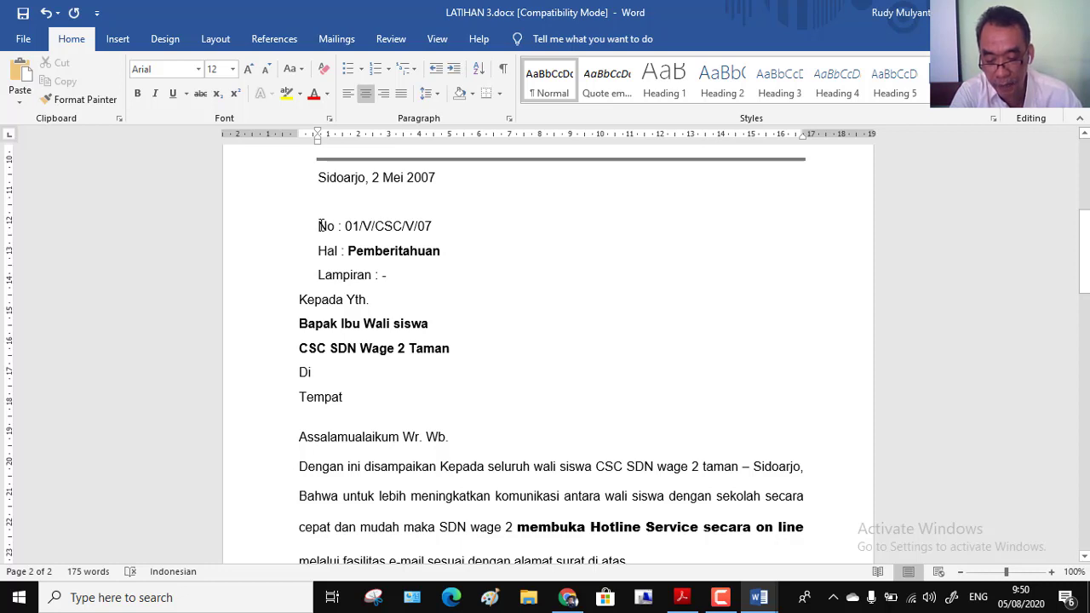
left_click_drag(321, 226, 473, 497)
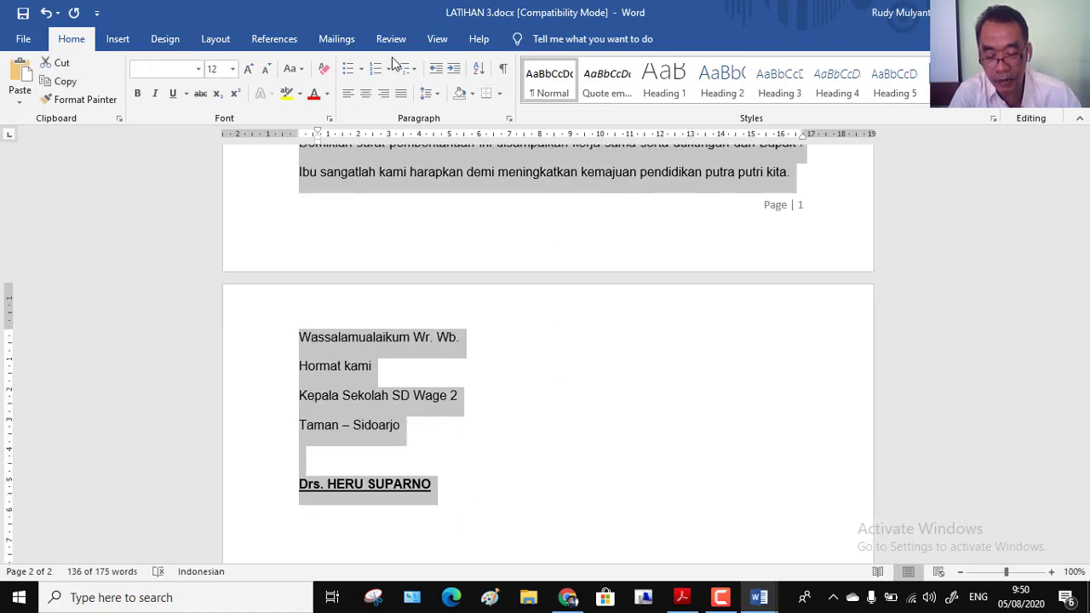
left_click(509, 119)
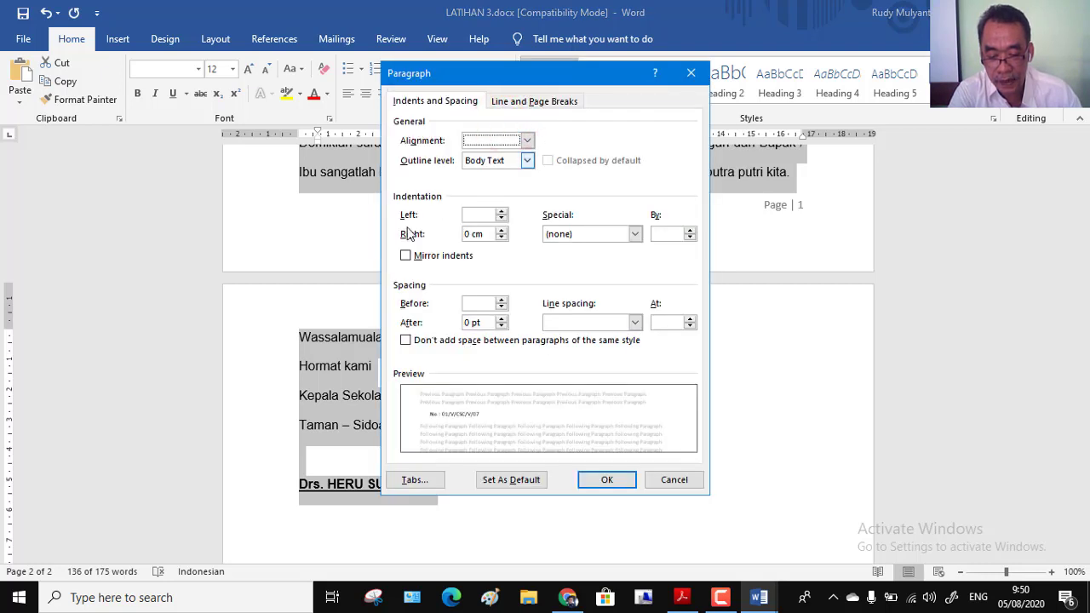
left_click(636, 322)
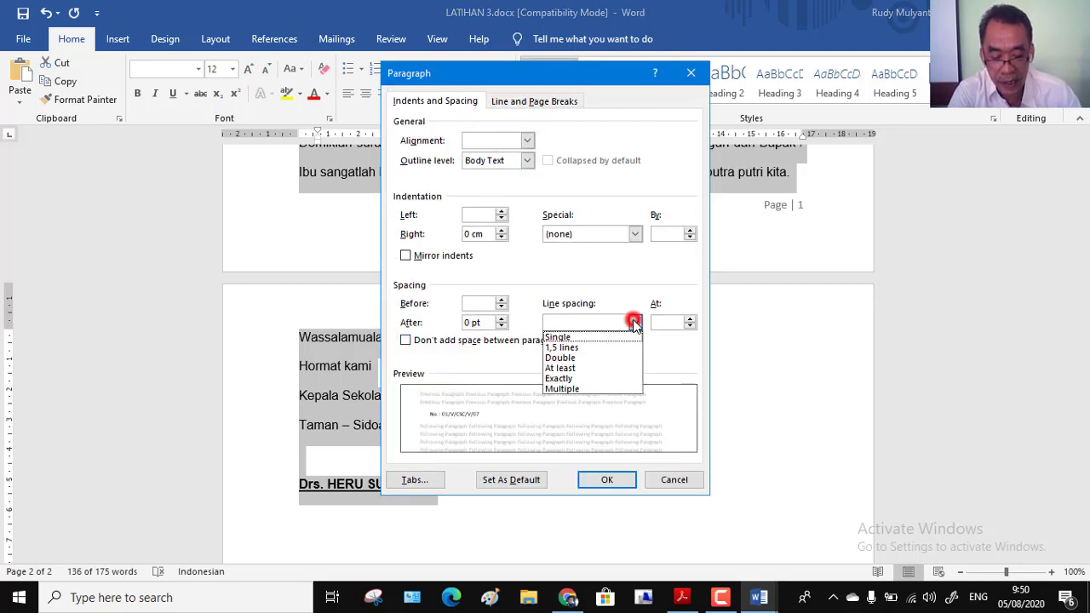
left_click(584, 335)
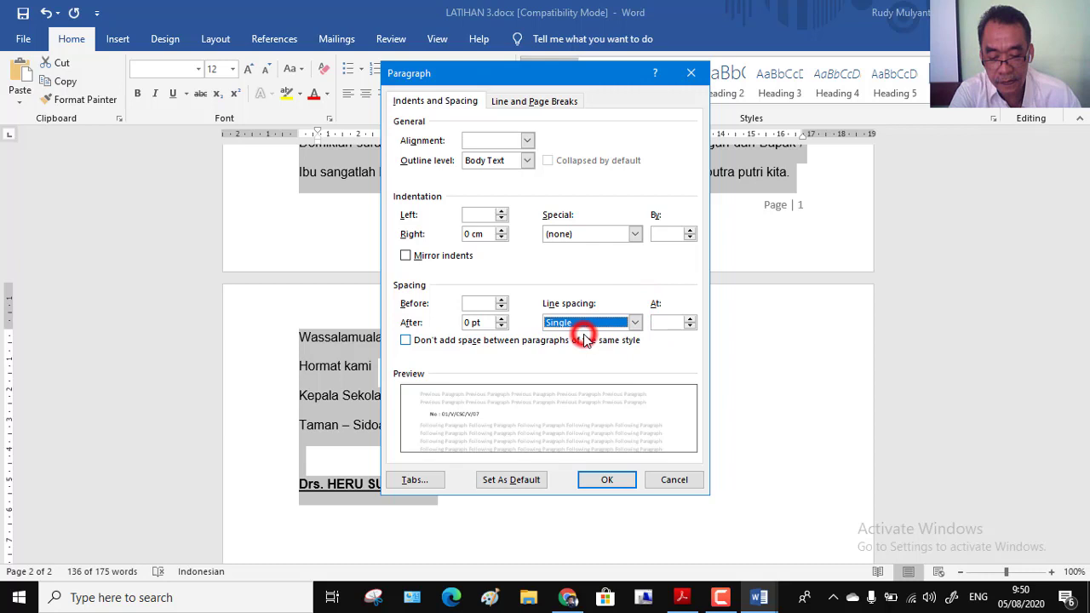
left_click(502, 305)
left_click(502, 305)
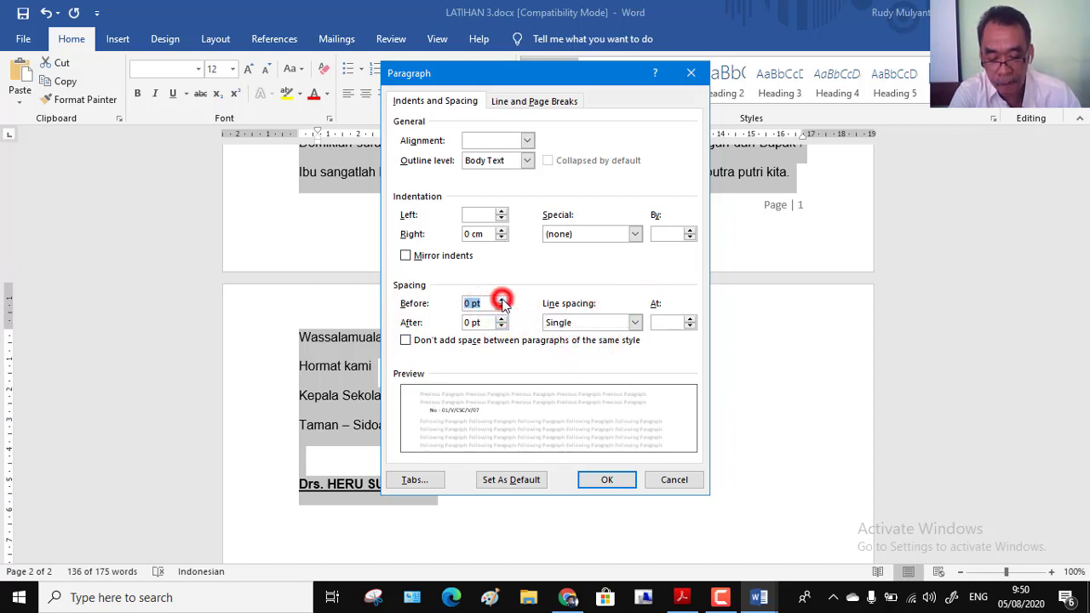
left_click(502, 321)
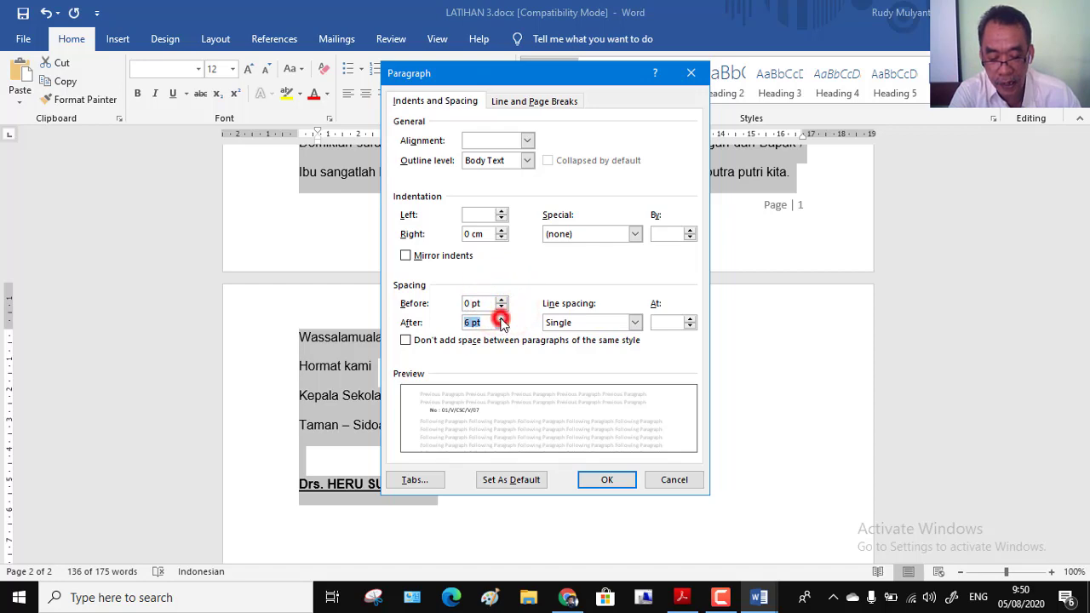
left_click(604, 479)
Set the spacing after the paragraphs from "Assalamualaikum Wr. Wb." to "Taman – Sidoarjo" to 0 pt
scroll(502, 363, "up", 3)
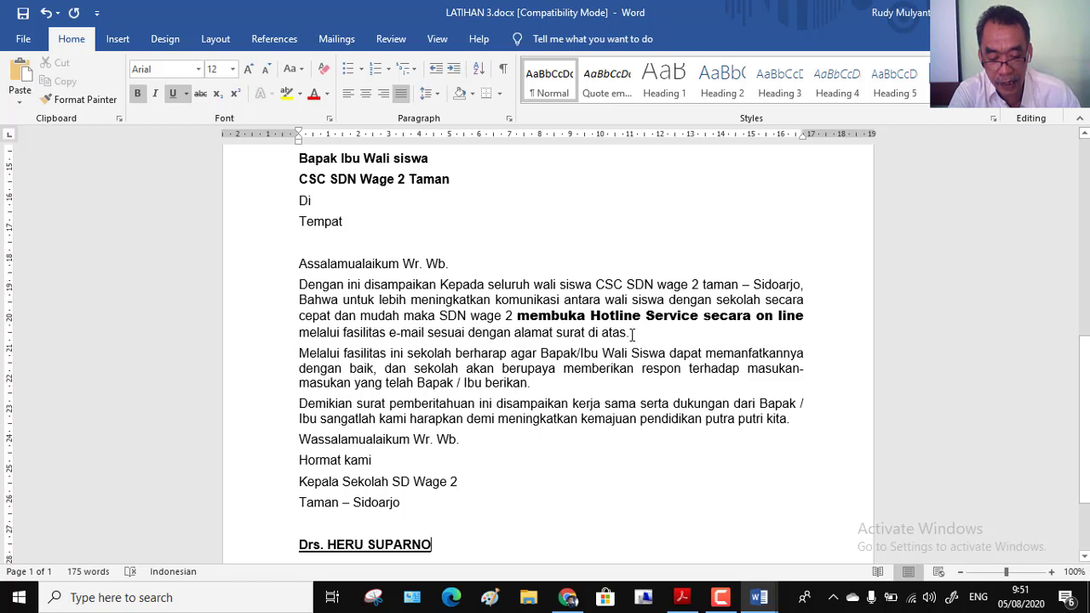
left_click(298, 265)
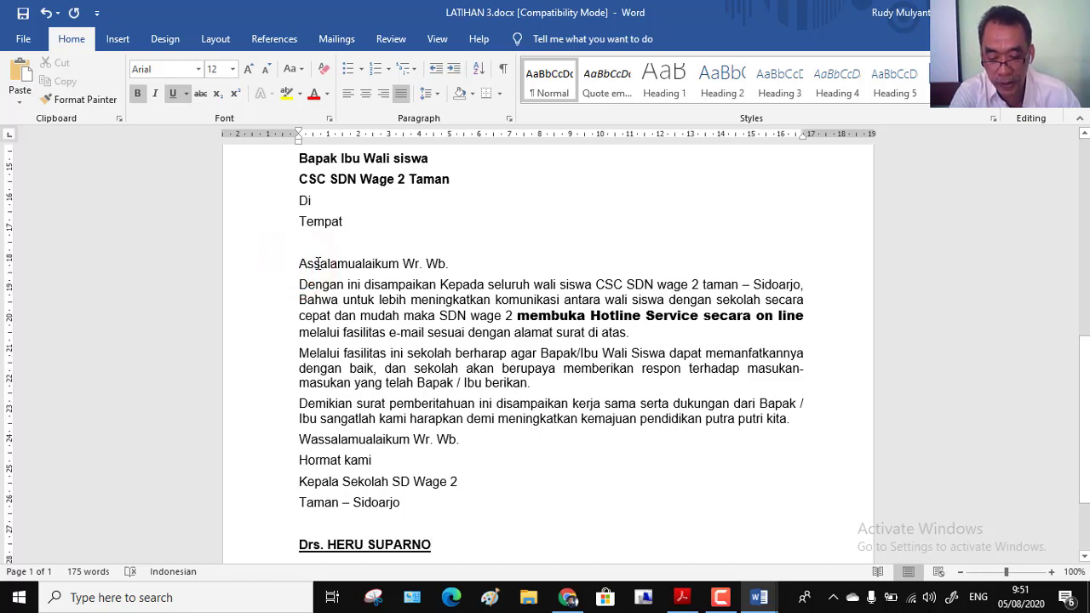
left_click_drag(317, 264, 425, 503)
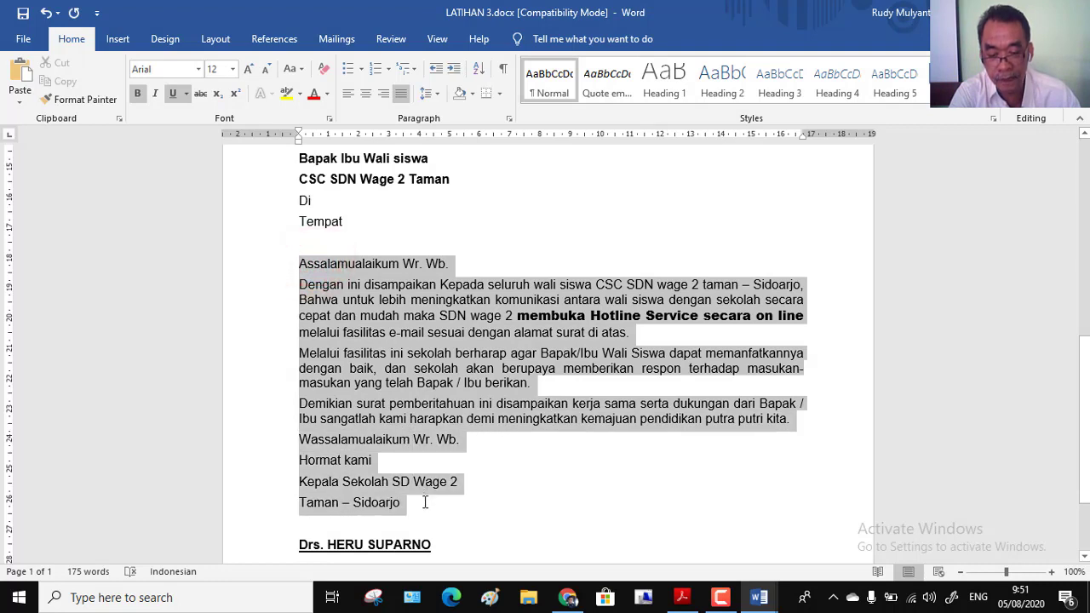
left_click(509, 118)
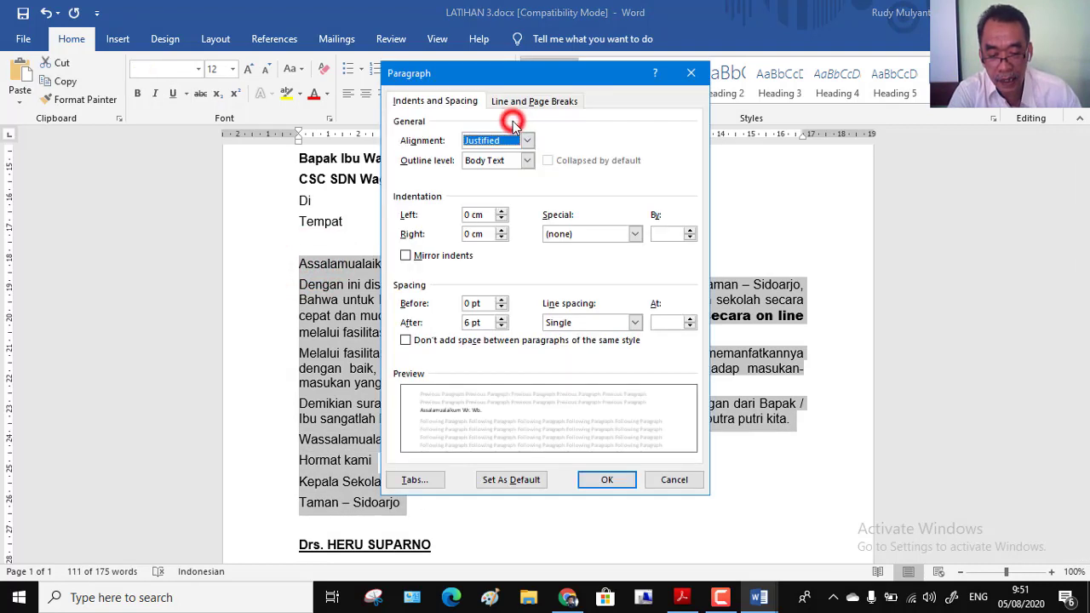
left_click(501, 327)
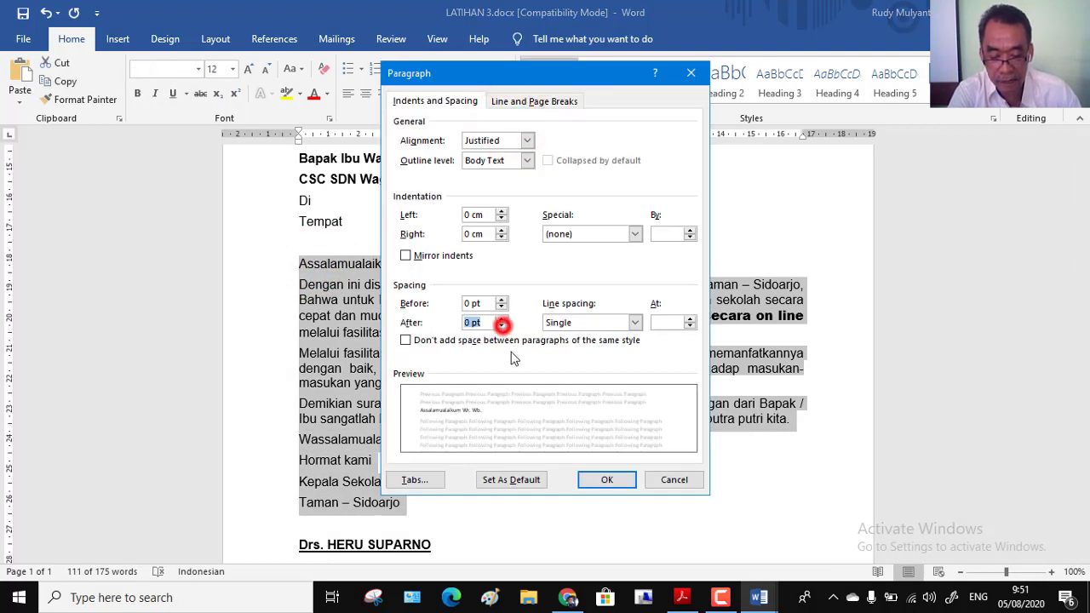
left_click(606, 482)
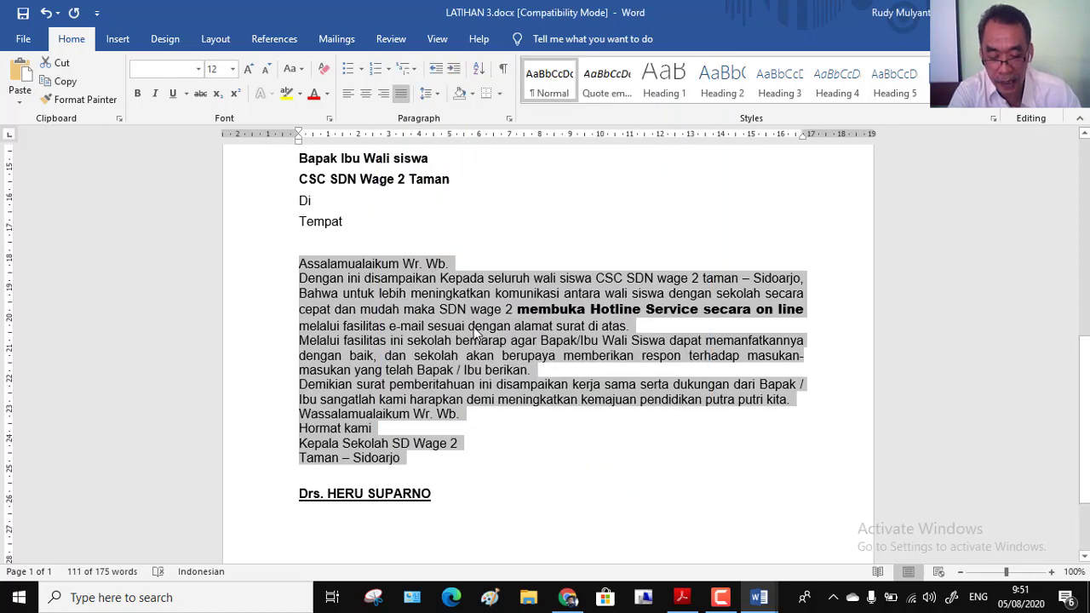
Set the spacing after the paragraphs from "Assalamualaikum Wr. Wb." to "Taman – Sidoarjo" to 6 pt
left_click(349, 281)
left_click_drag(303, 268, 399, 458)
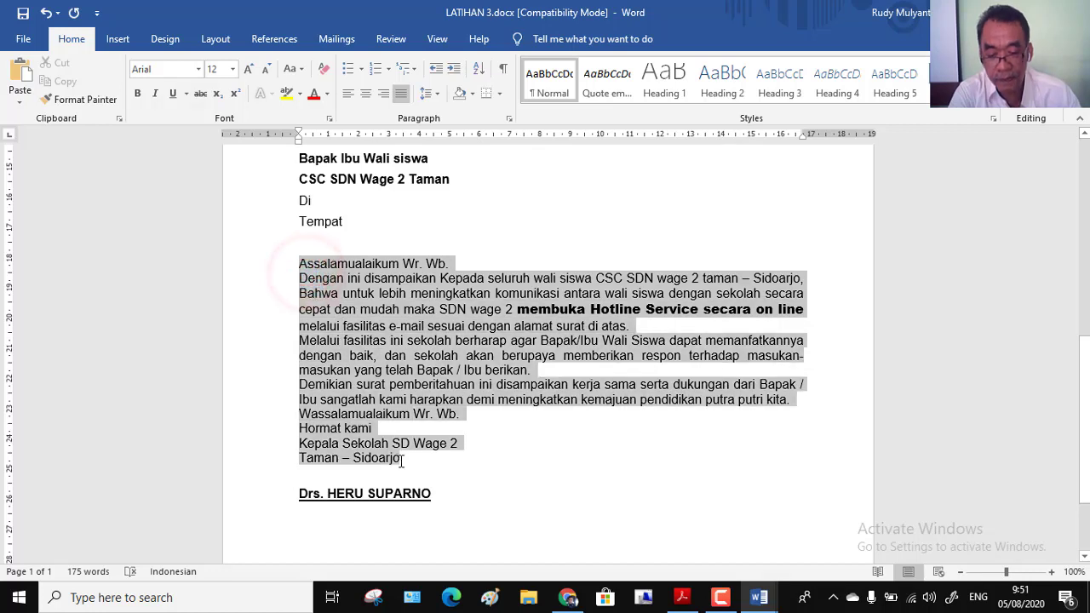
left_click(509, 119)
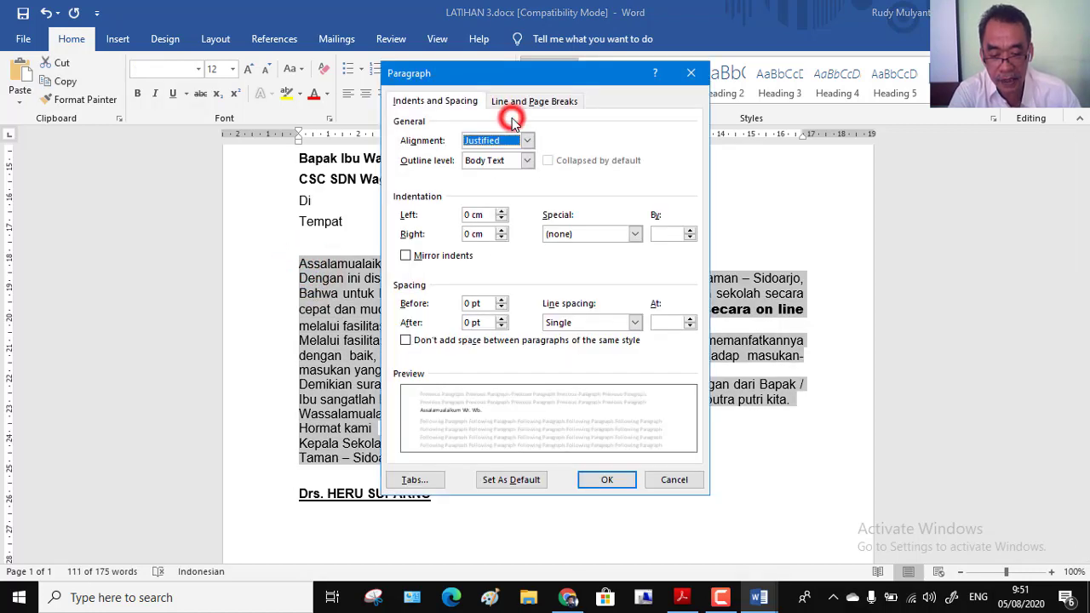
left_click(502, 318)
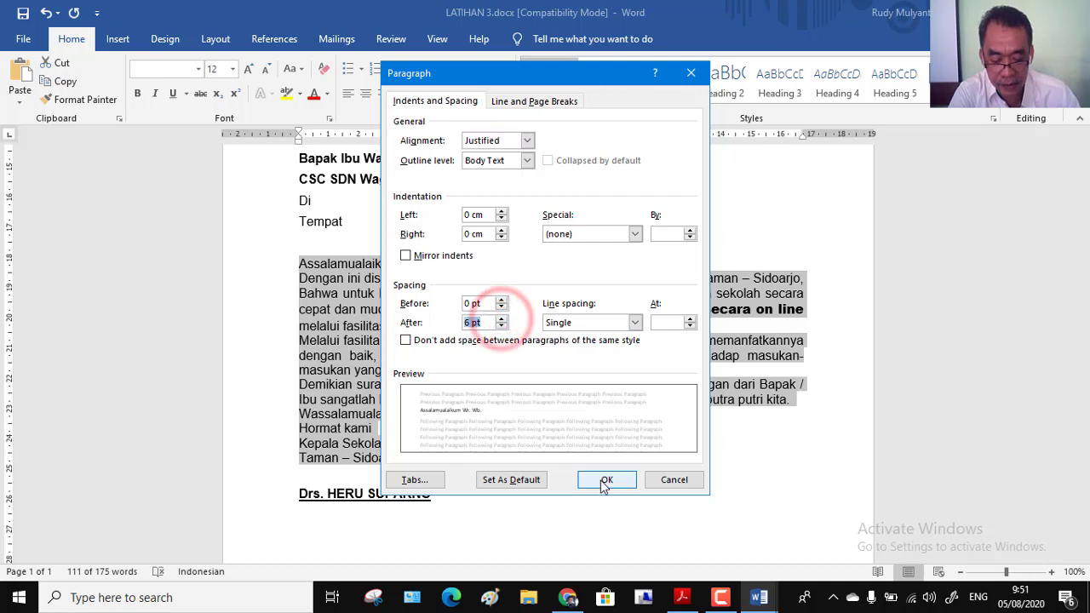
left_click(604, 480)
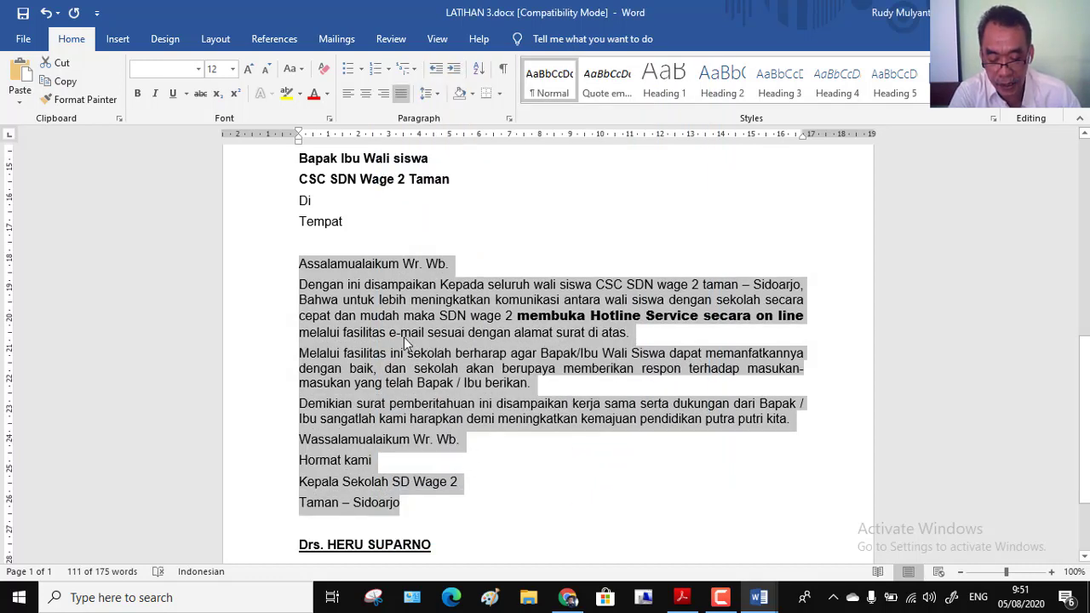
left_click(530, 388)
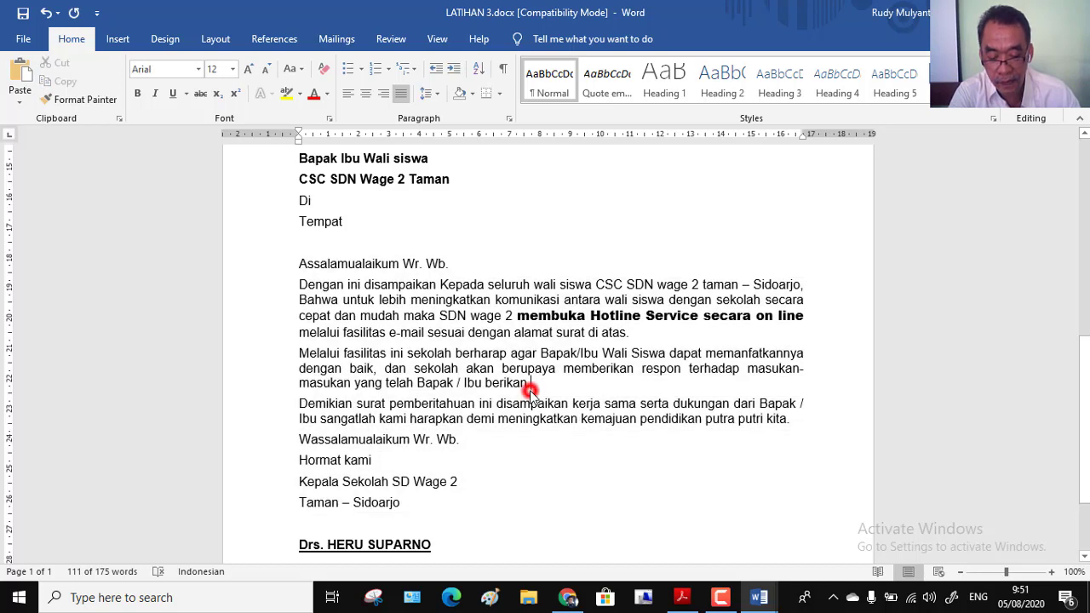